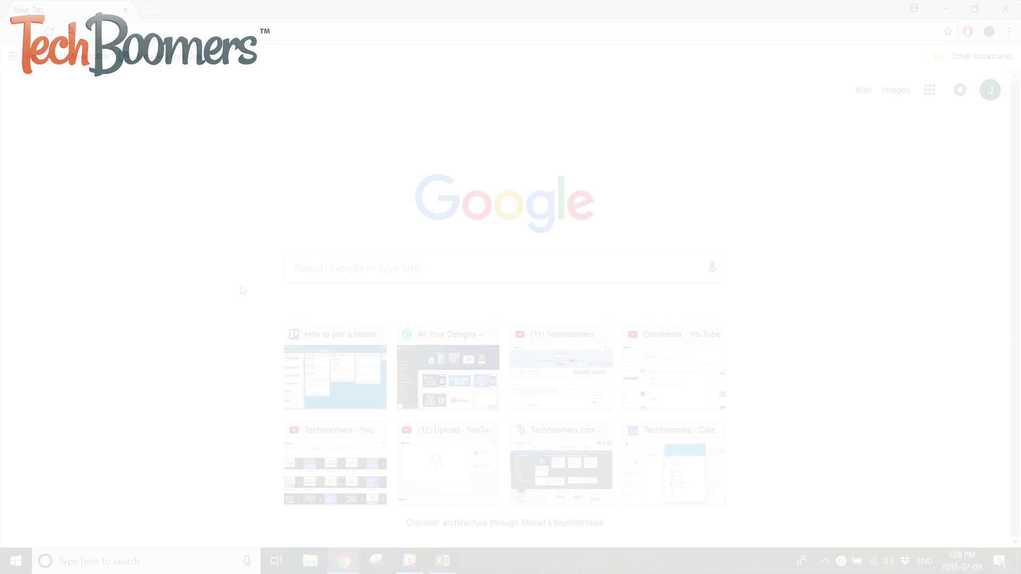
text(ue boom how )
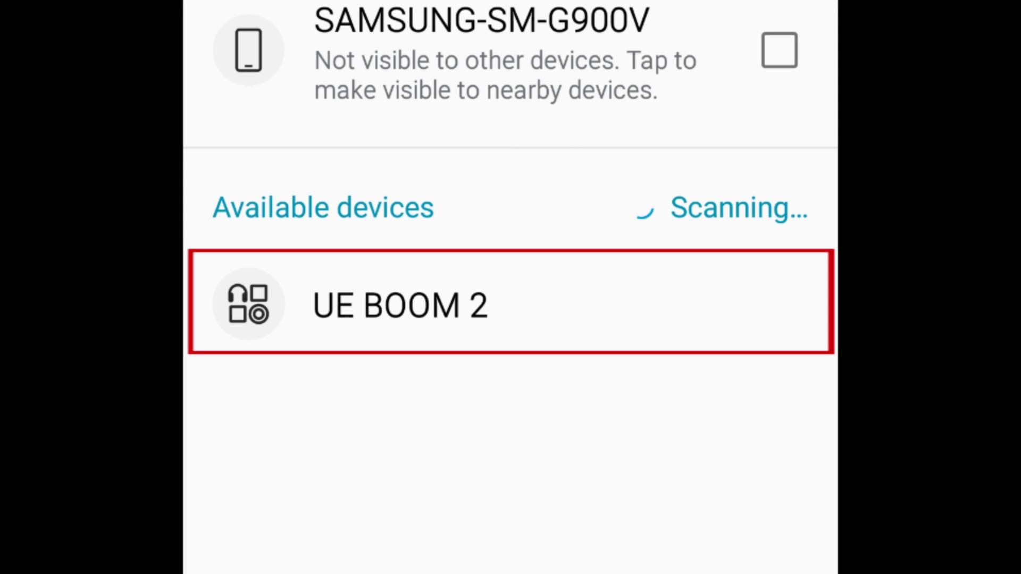
Pair with UE BOOM 2 from Available devices until it connects for call and media audio.
click(457, 316)
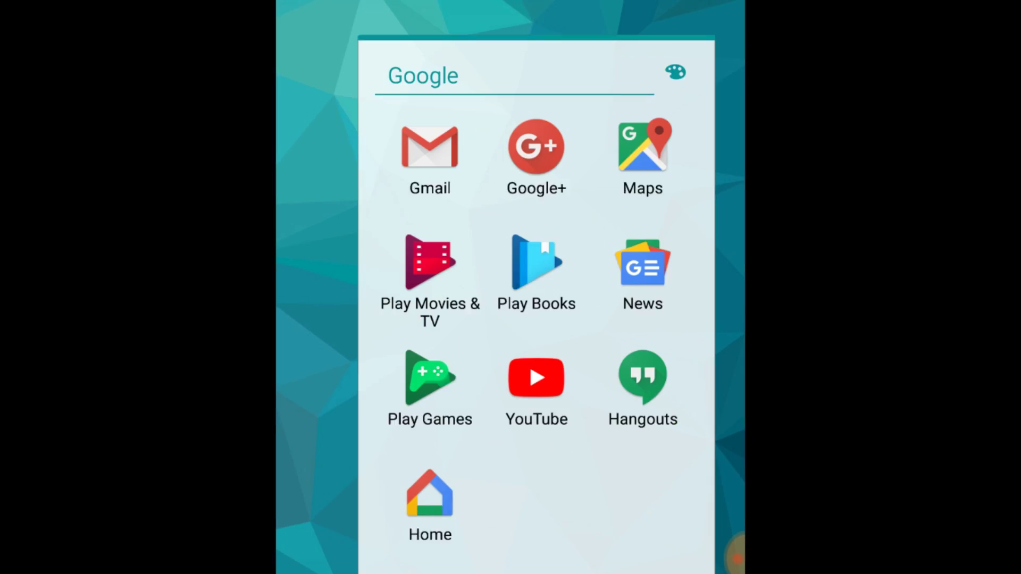
scroll(511, 319, down, 3)
scroll(511, 319, down, 3)
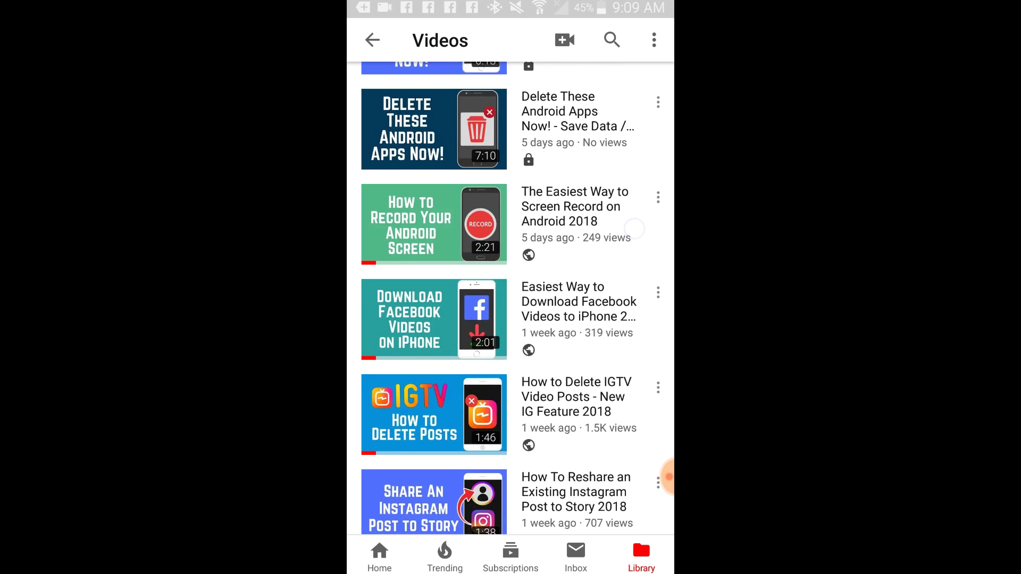
Play 'The Easiest Way to Screen Record on Android 2018' from the YouTube Library.
click(433, 215)
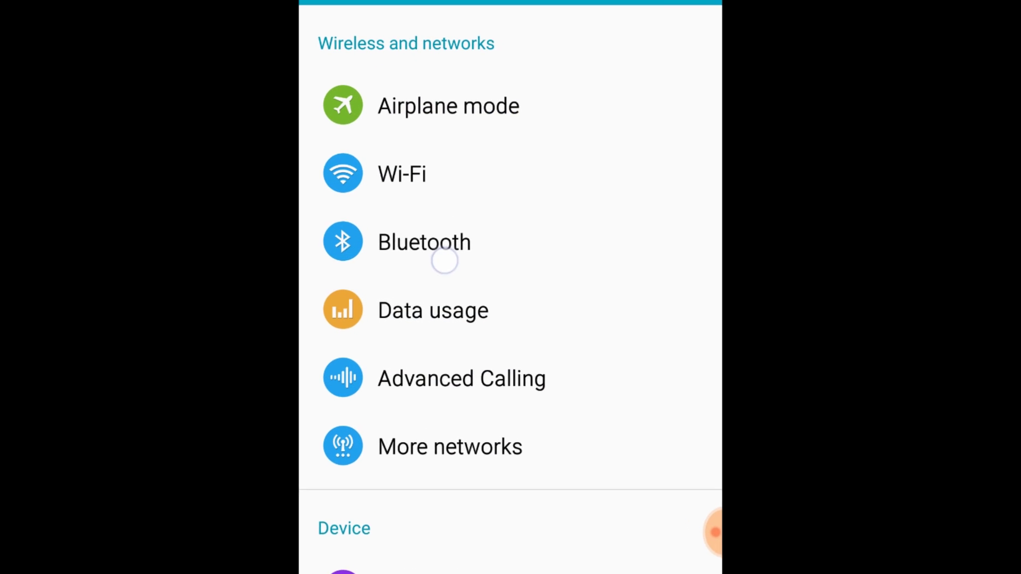
Switch the Bluetooth toggle from ON to OFF in the Bluetooth settings.
click(444, 260)
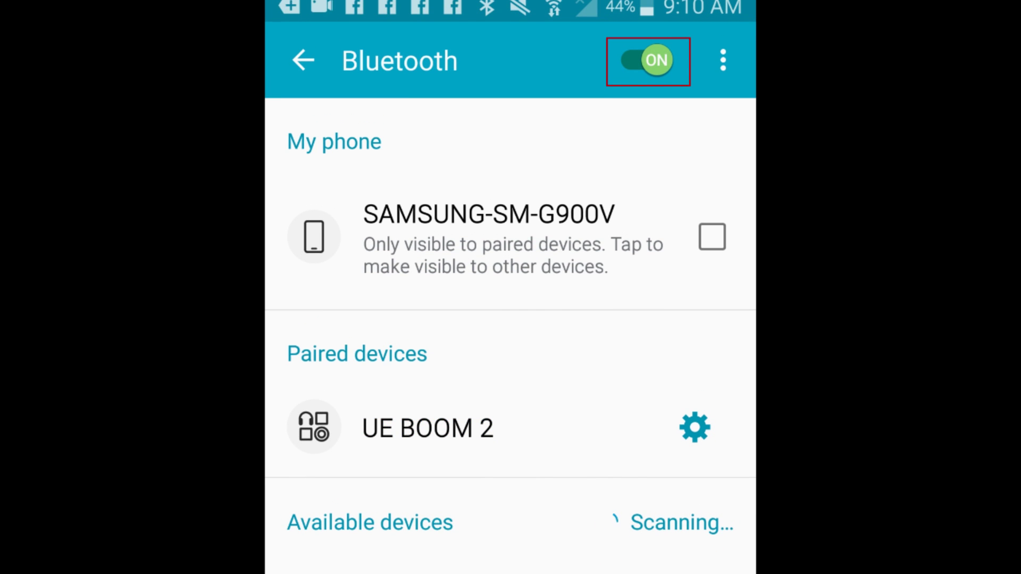
click(646, 68)
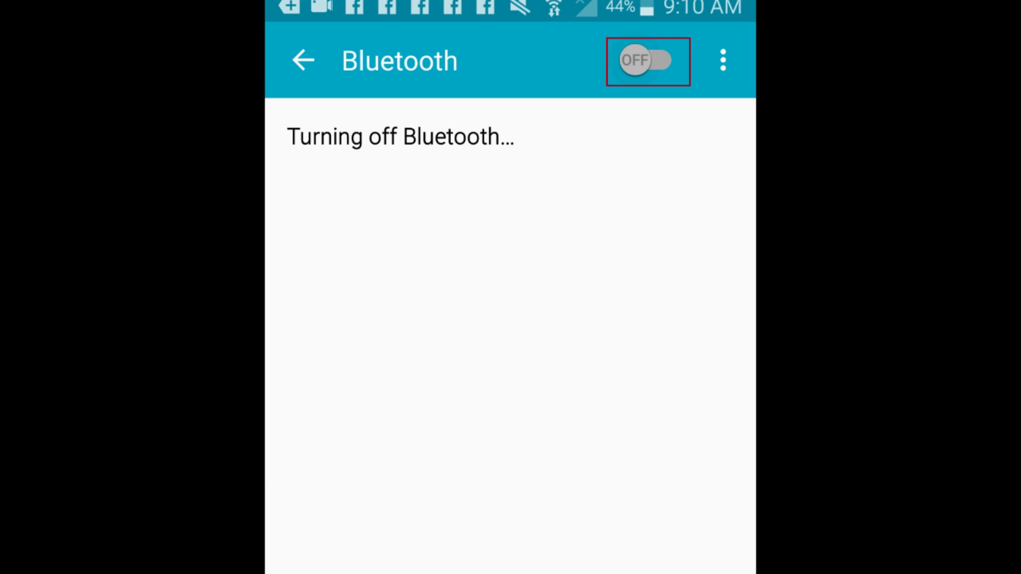